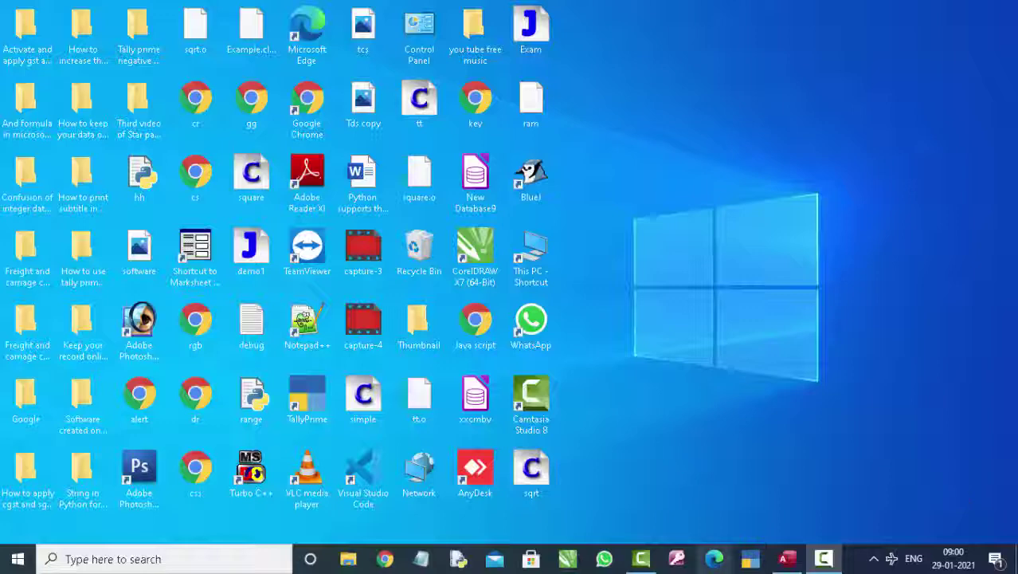
# Refresh the Windows desktop five times from its right-click menu.
pyautogui.rightClick(712, 128)
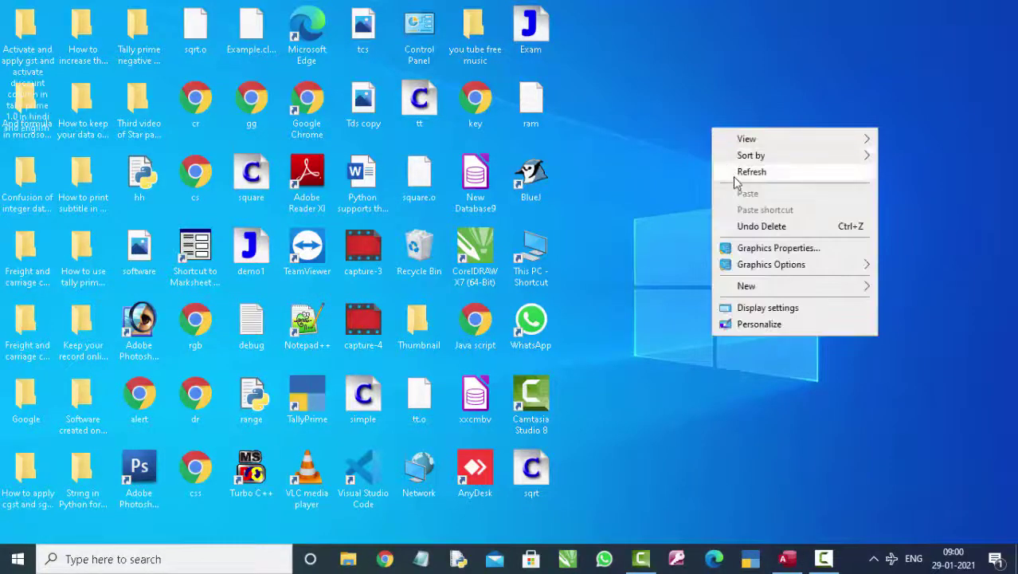
pyautogui.click(731, 171)
pyautogui.rightClick(734, 176)
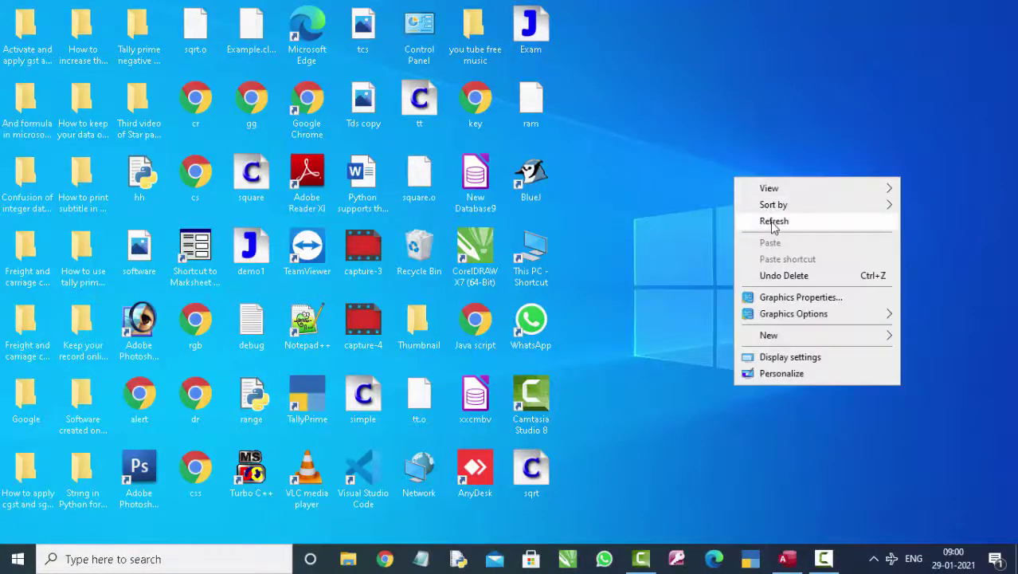
pyautogui.click(773, 228)
pyautogui.rightClick(705, 131)
pyautogui.click(733, 170)
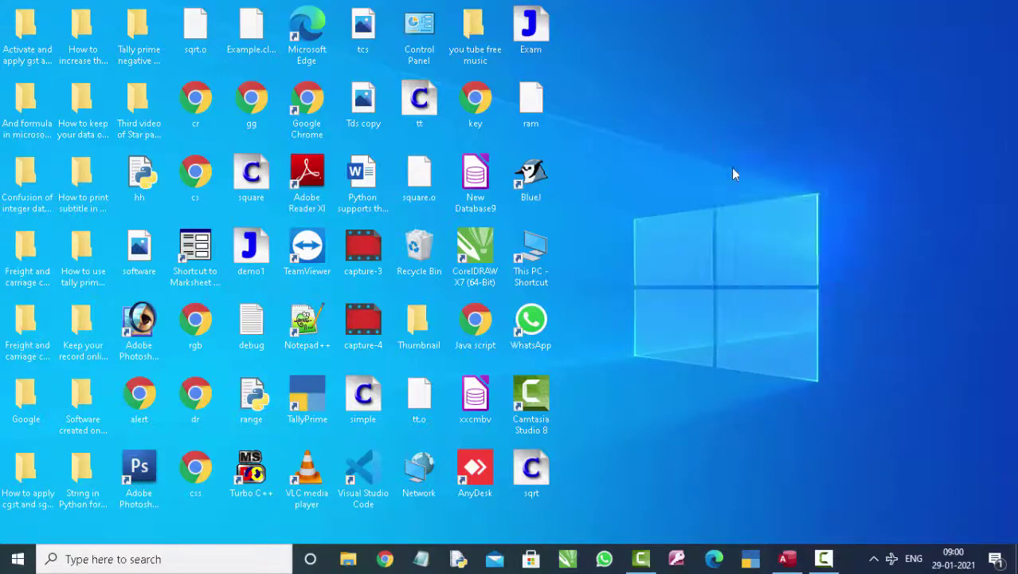
pyautogui.rightClick(727, 153)
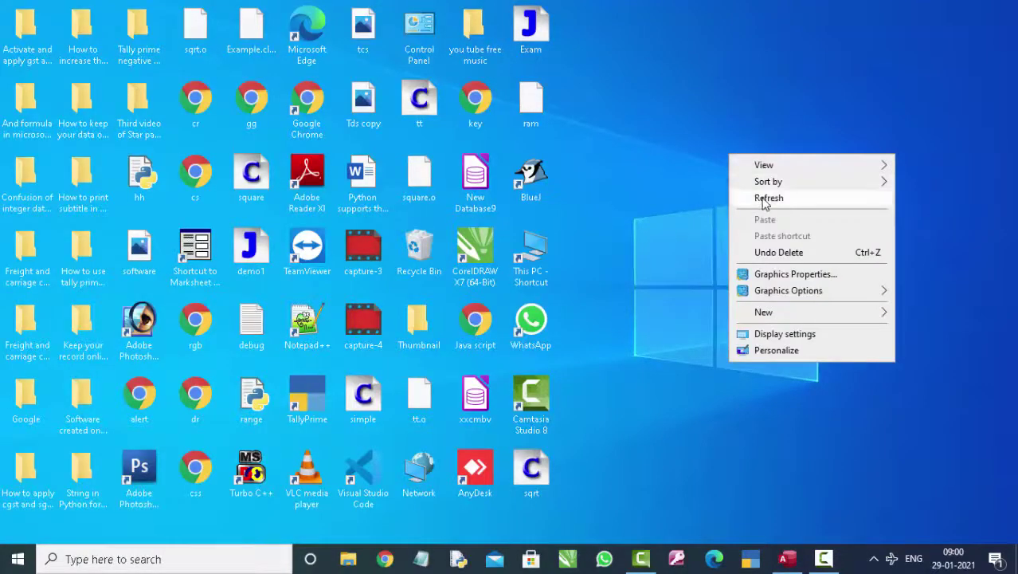
pyautogui.click(745, 196)
pyautogui.rightClick(701, 159)
pyautogui.click(727, 201)
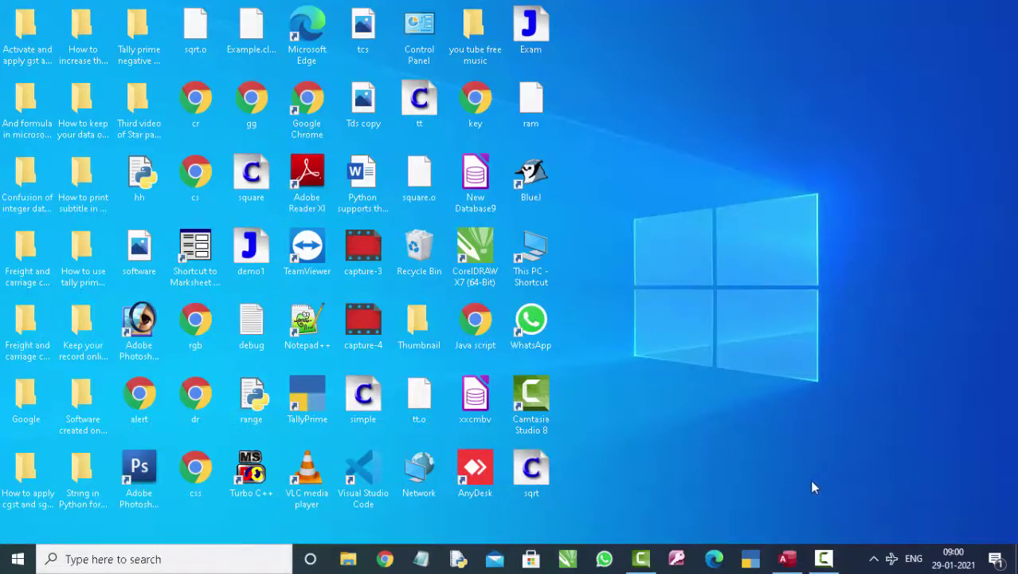
# Restore the minimized Access window, close Database226 and quit Access.
pyautogui.click(785, 559)
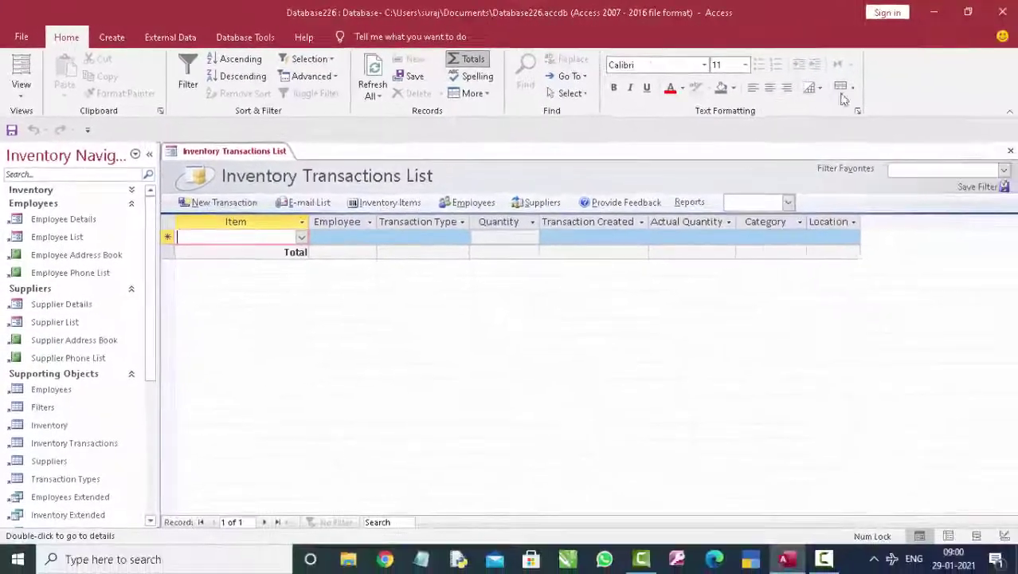
pyautogui.click(23, 37)
pyautogui.click(43, 295)
pyautogui.click(1002, 12)
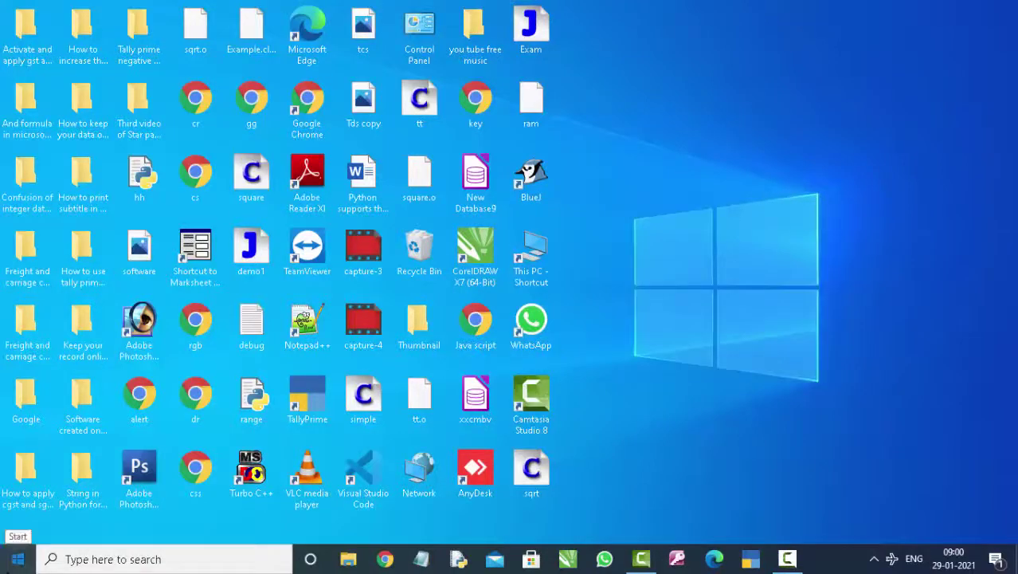
# Launch Microsoft Access from the Start menu's Most used list.
pyautogui.click(17, 558)
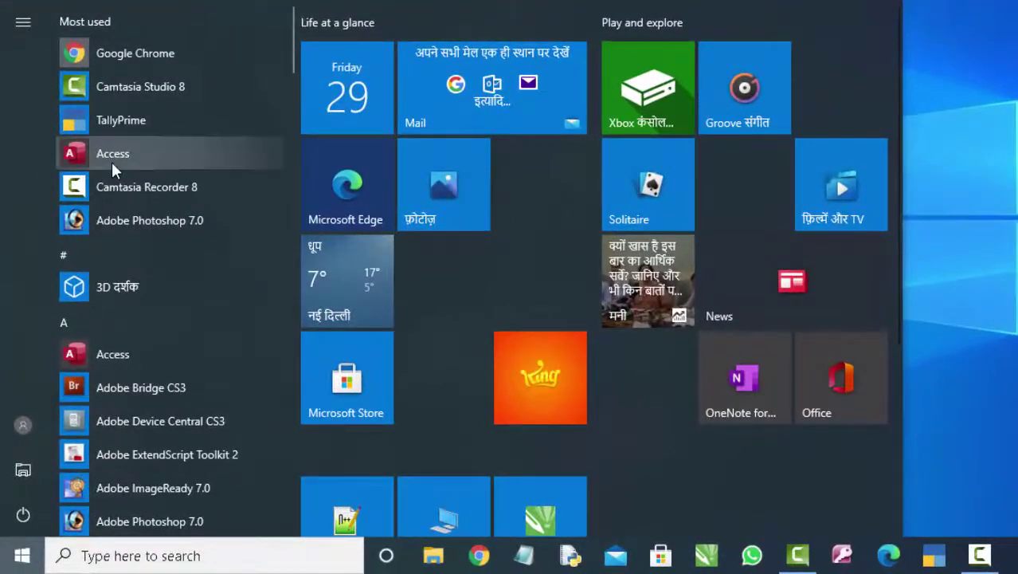
pyautogui.click(118, 160)
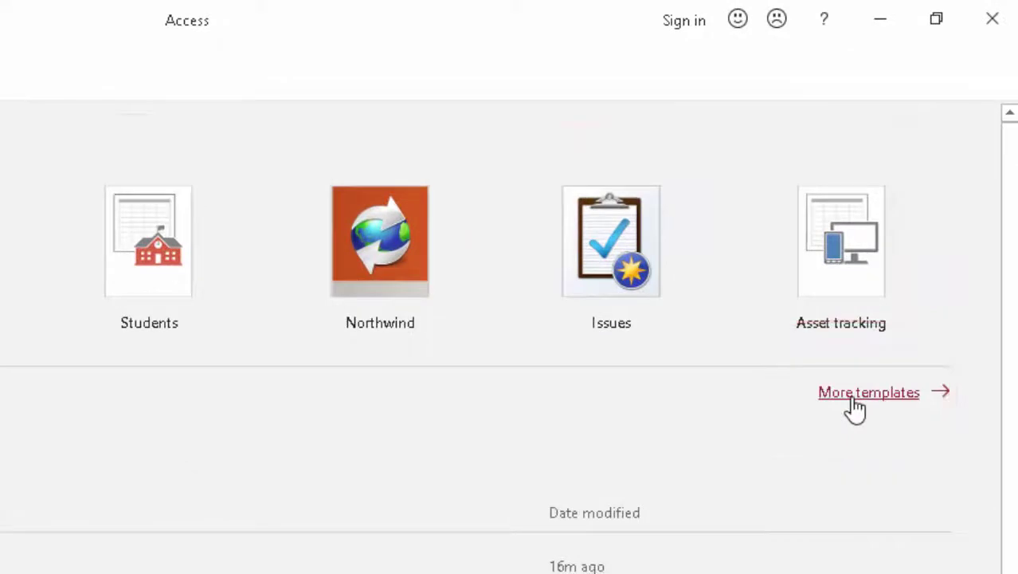
# Show all templates and scroll down through Northwind, Real estate and Bug tracking.
pyautogui.click(852, 403)
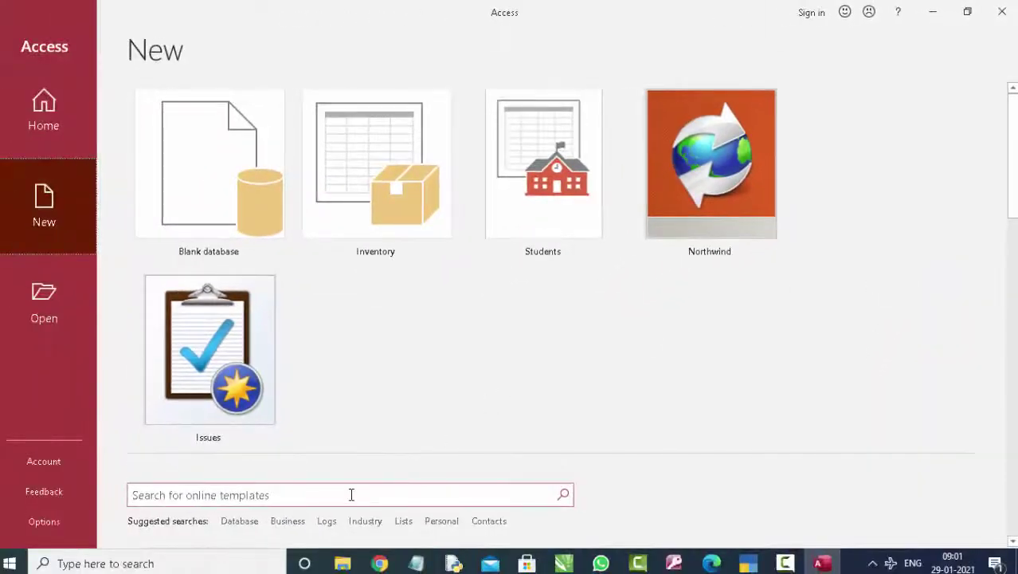
pyautogui.click(351, 493)
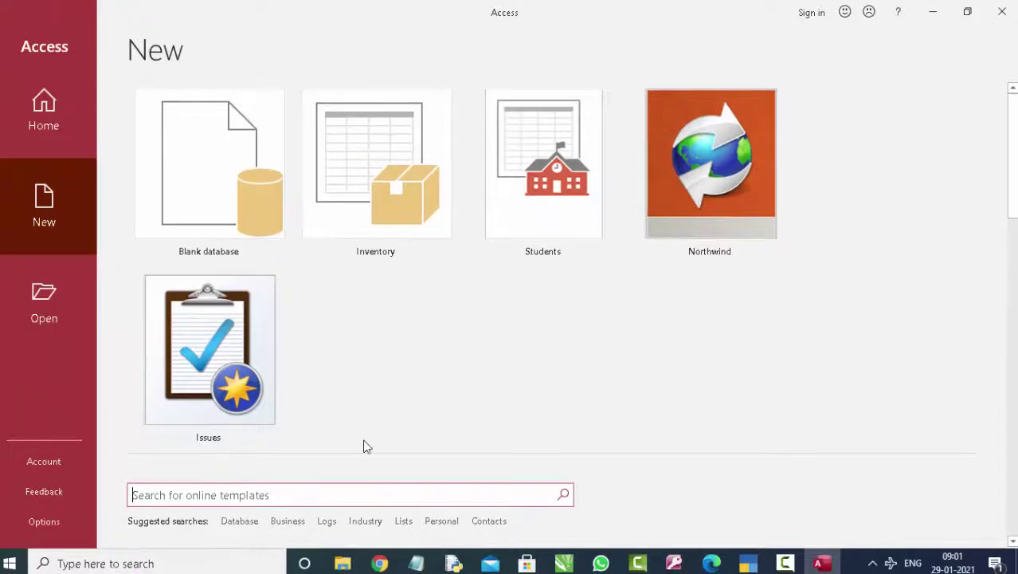
pyautogui.scroll(-2, 366, 450)
pyautogui.scroll(-1, 343, 470)
pyautogui.scroll(-1, 271, 441)
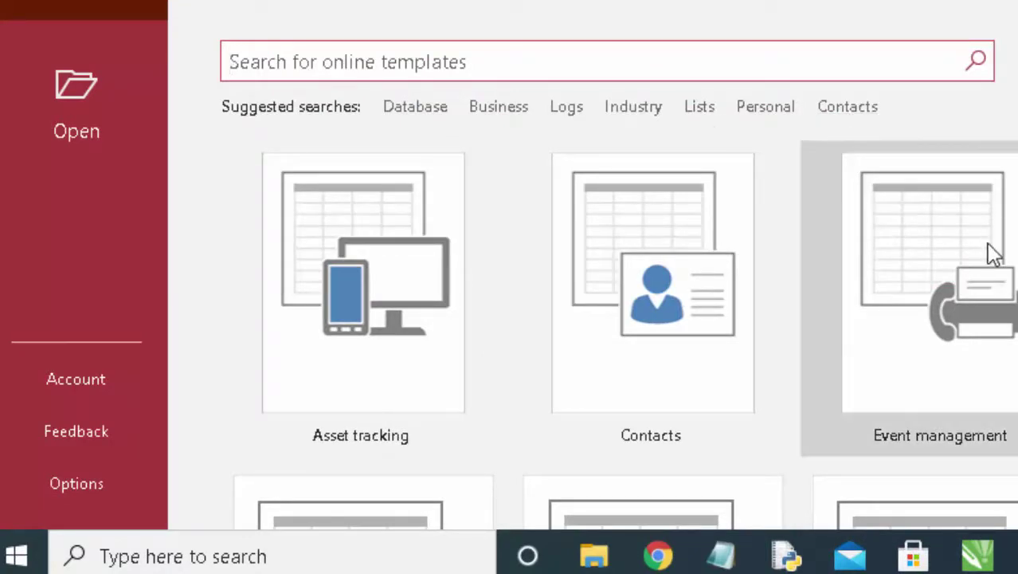
pyautogui.scroll(-3, 992, 259)
pyautogui.scroll(-1, 995, 335)
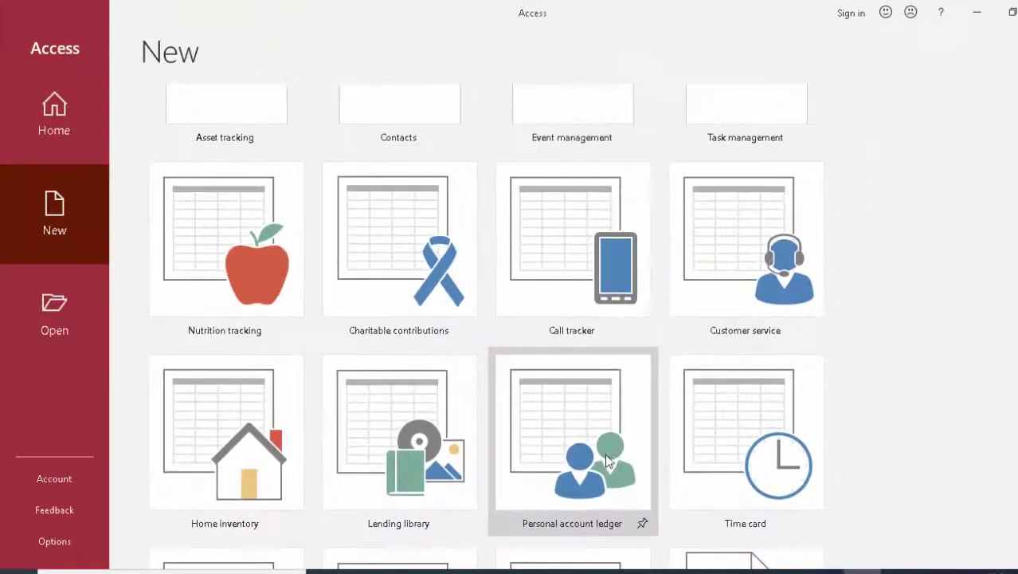
pyautogui.scroll(-1, 607, 459)
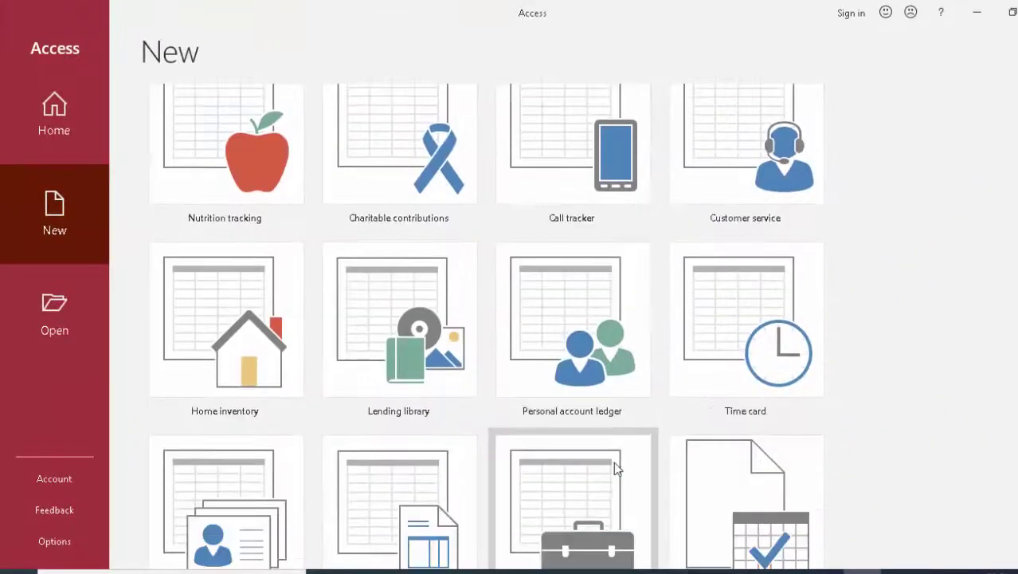
pyautogui.scroll(-1, 613, 461)
pyautogui.scroll(-1, 614, 463)
pyautogui.scroll(-1, 614, 462)
pyautogui.scroll(-1, 615, 463)
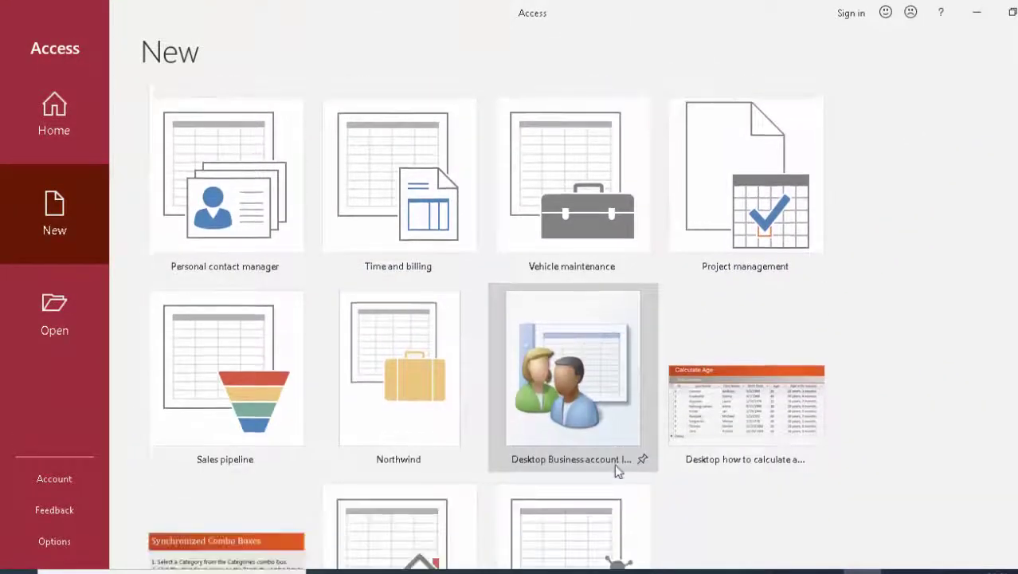
pyautogui.scroll(-1, 614, 464)
pyautogui.scroll(-1, 614, 463)
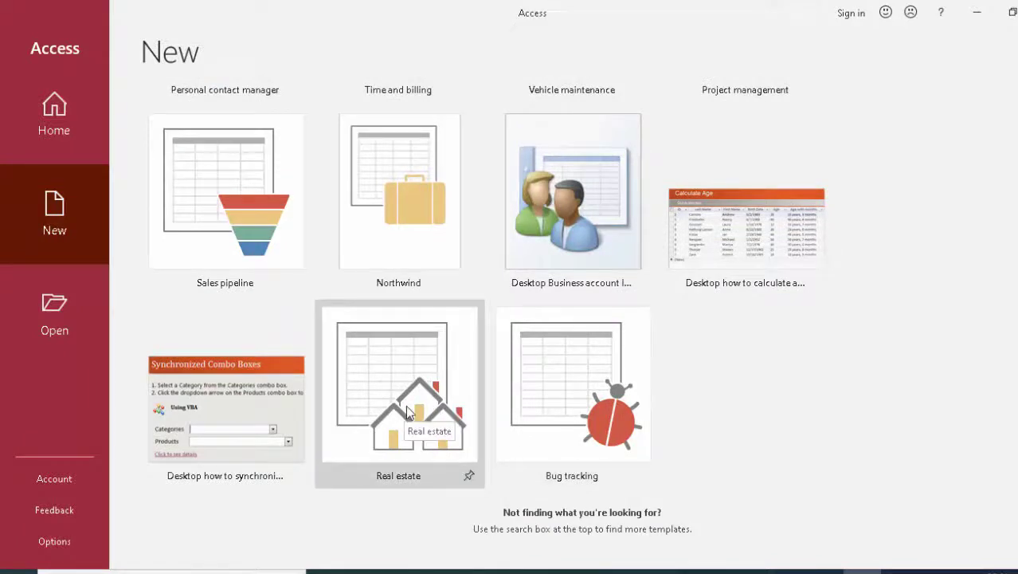
# Scroll the template gallery back up to the top.
pyautogui.scroll(1, 406, 406)
pyautogui.scroll(1, 405, 406)
pyautogui.scroll(1, 402, 405)
pyautogui.scroll(1, 402, 407)
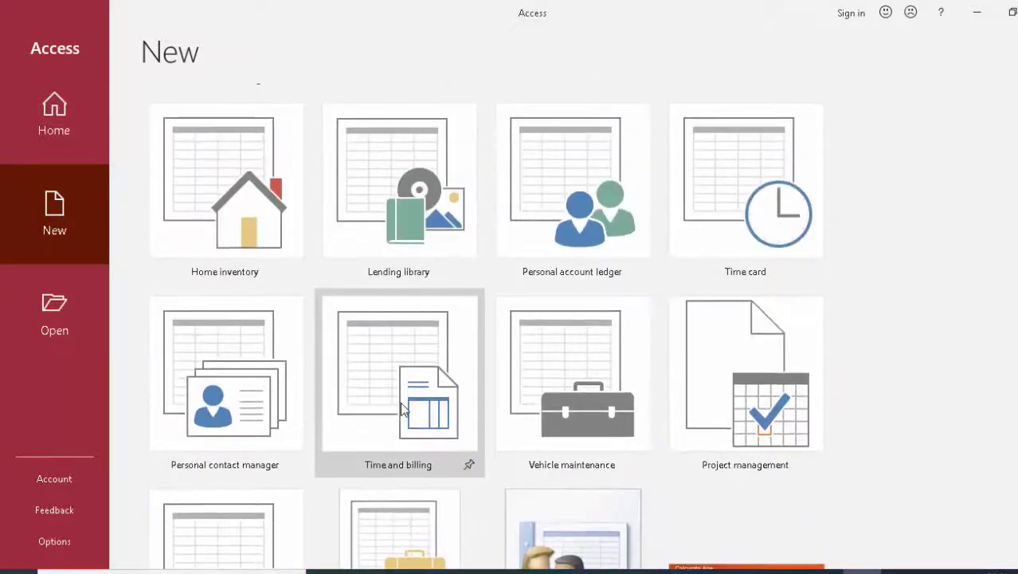
pyautogui.scroll(1, 401, 408)
pyautogui.scroll(1, 397, 404)
pyautogui.scroll(1, 396, 402)
pyautogui.scroll(1, 398, 399)
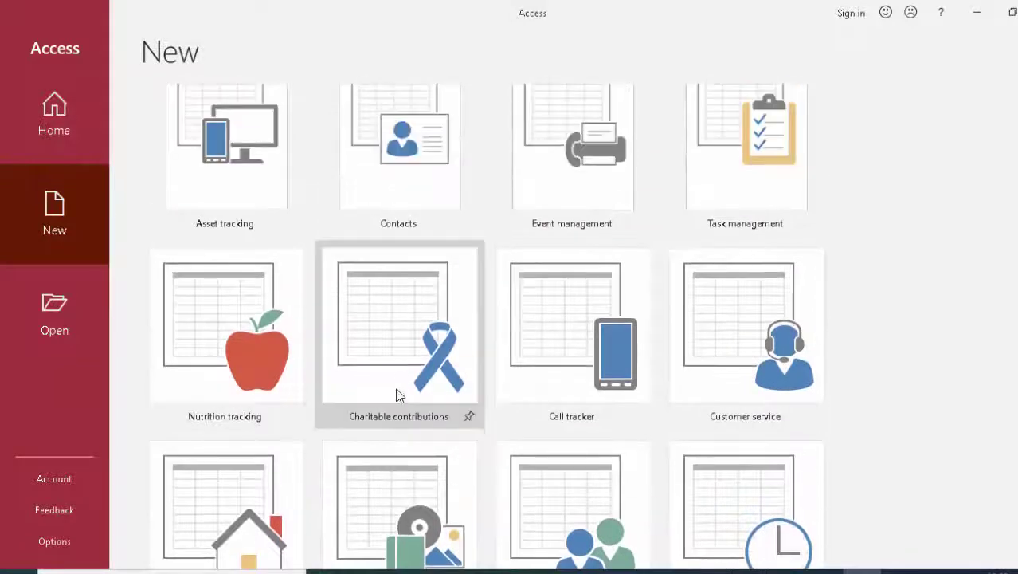
pyautogui.scroll(1, 400, 390)
pyautogui.scroll(1, 403, 400)
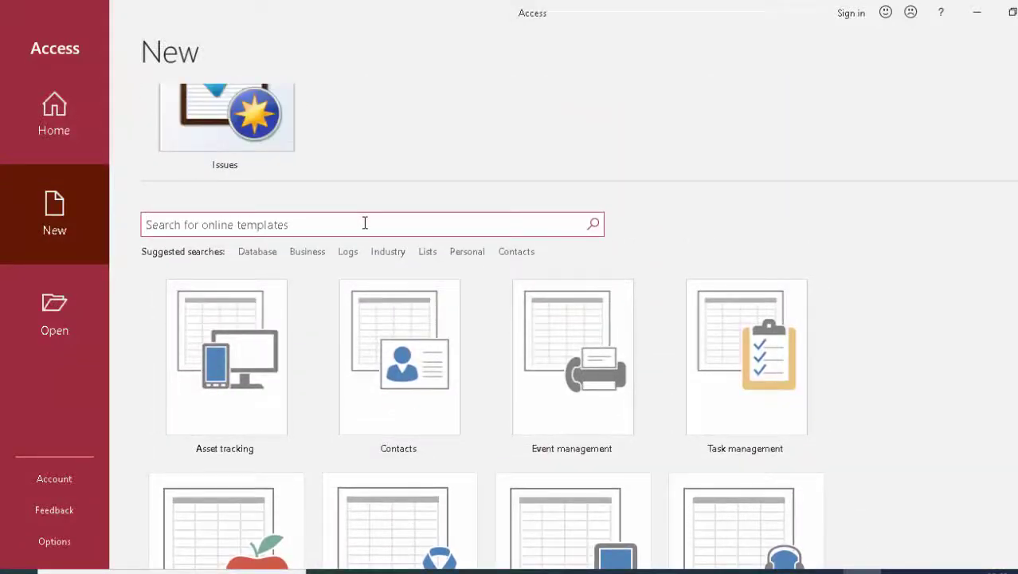
# Search templates for 'inventory' and create a new database from the Inventory template.
pyautogui.write('inv')
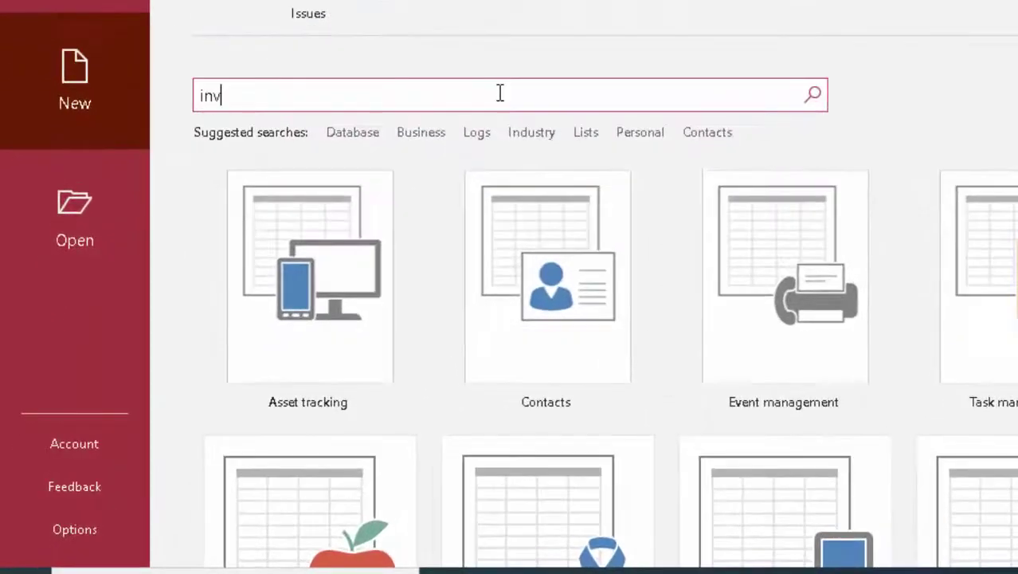
pyautogui.write('en')
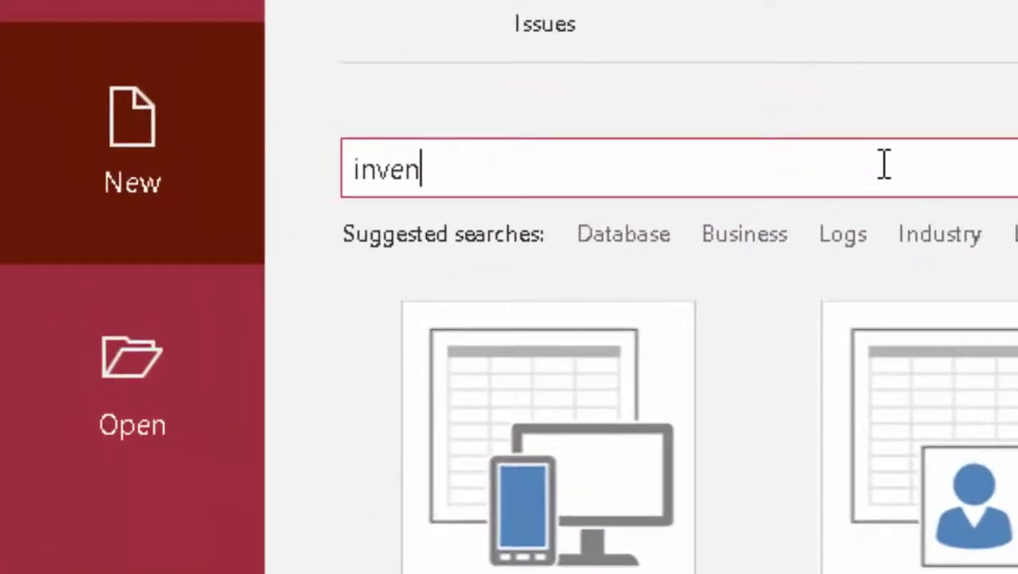
pyautogui.write('tory')
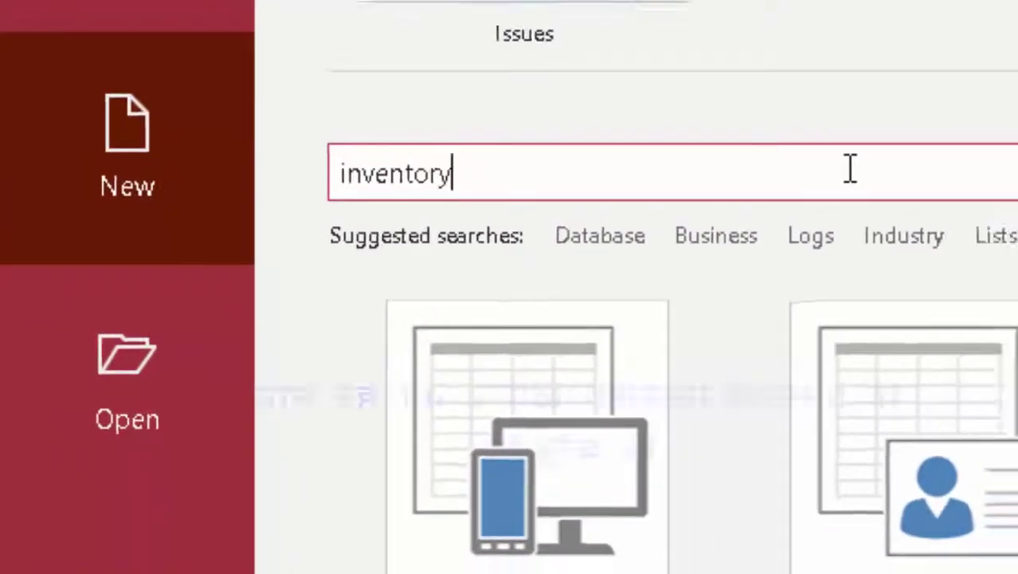
pyautogui.press('Return')
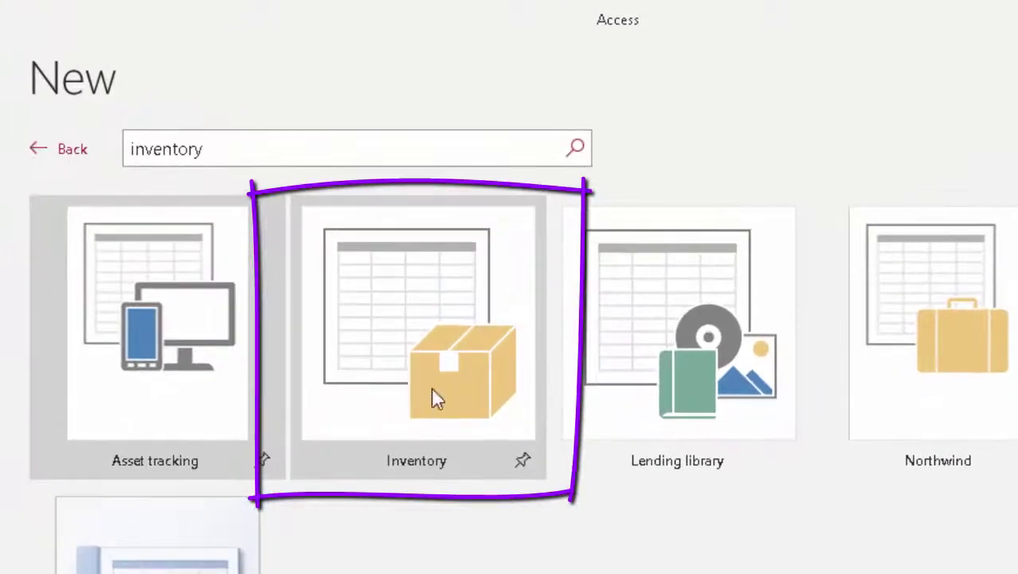
pyautogui.click(422, 321)
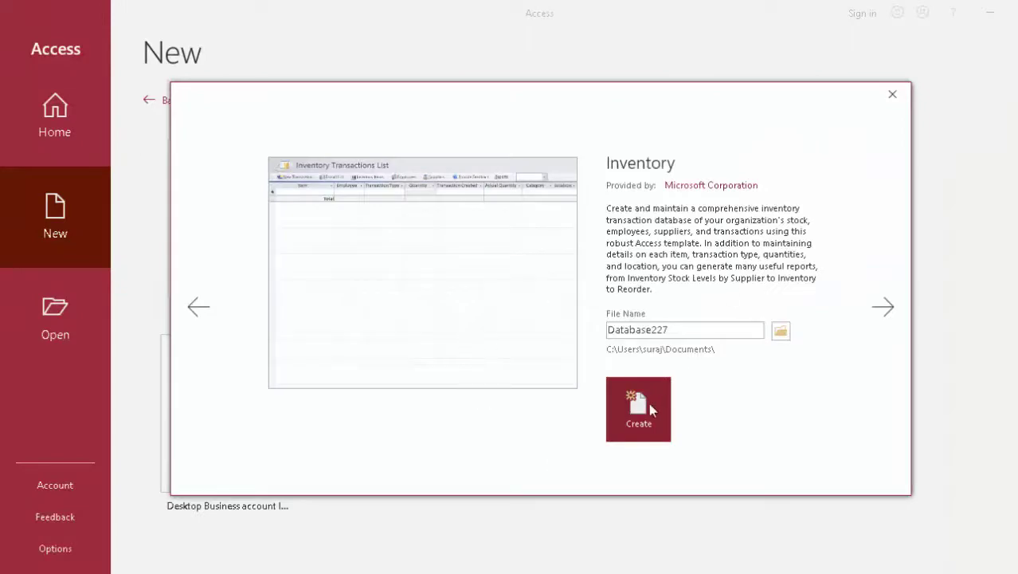
pyautogui.click(649, 405)
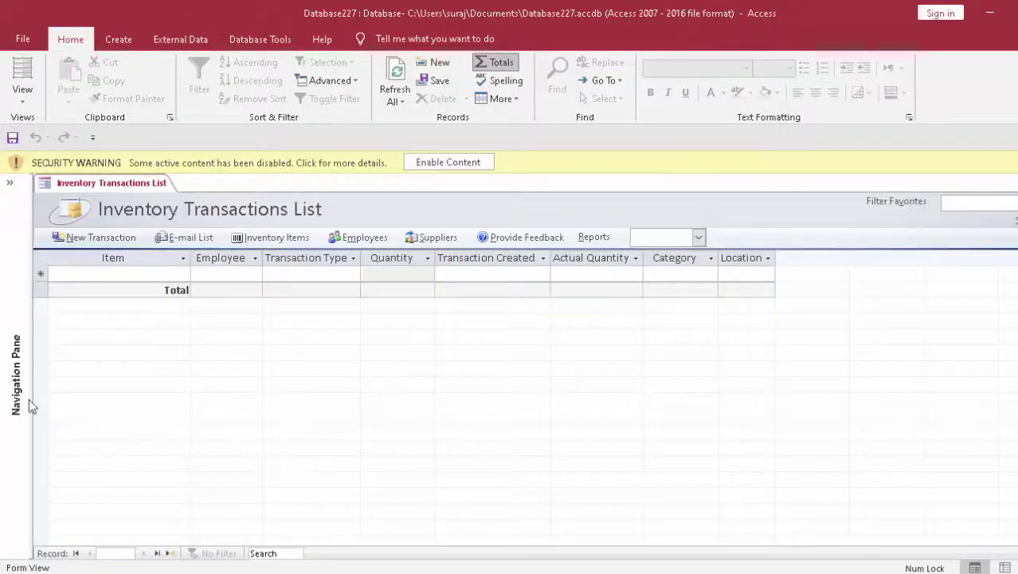
# Expand the Employees, Suppliers and Supporting Objects groups in the navigation pane, selecting Employees.
pyautogui.click(9, 184)
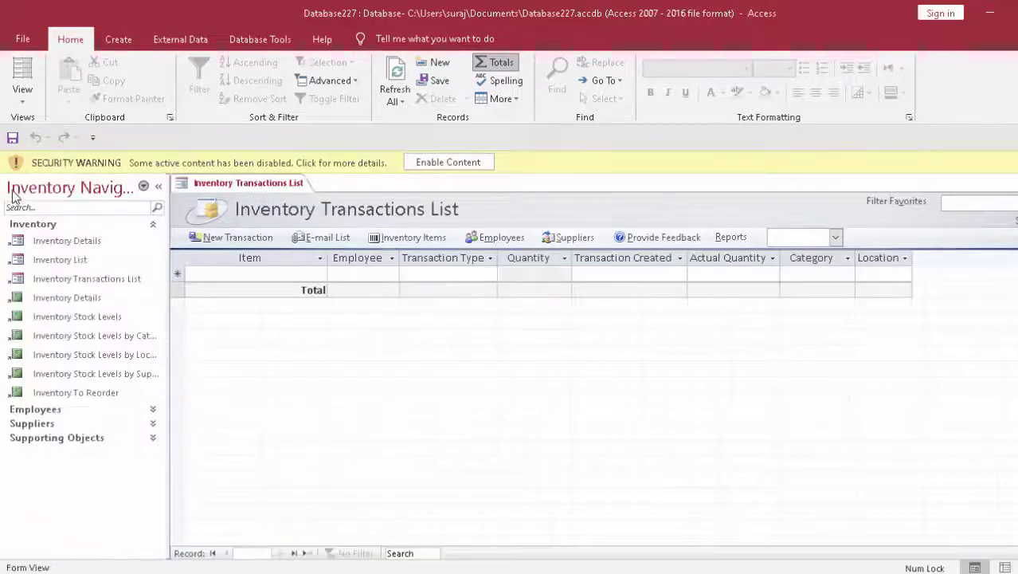
pyautogui.click(153, 409)
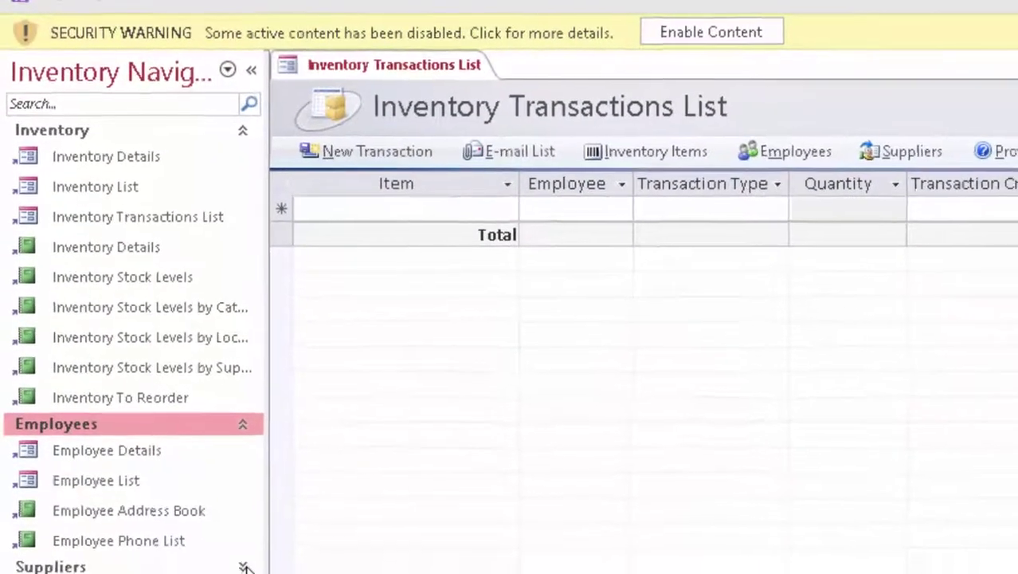
pyautogui.click(226, 528)
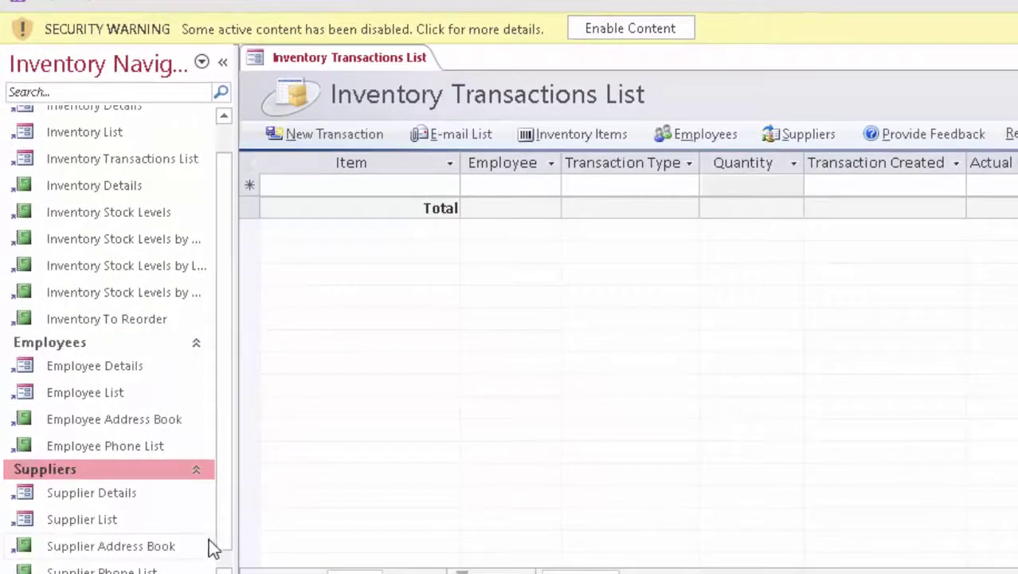
pyautogui.scroll(-2, 204, 528)
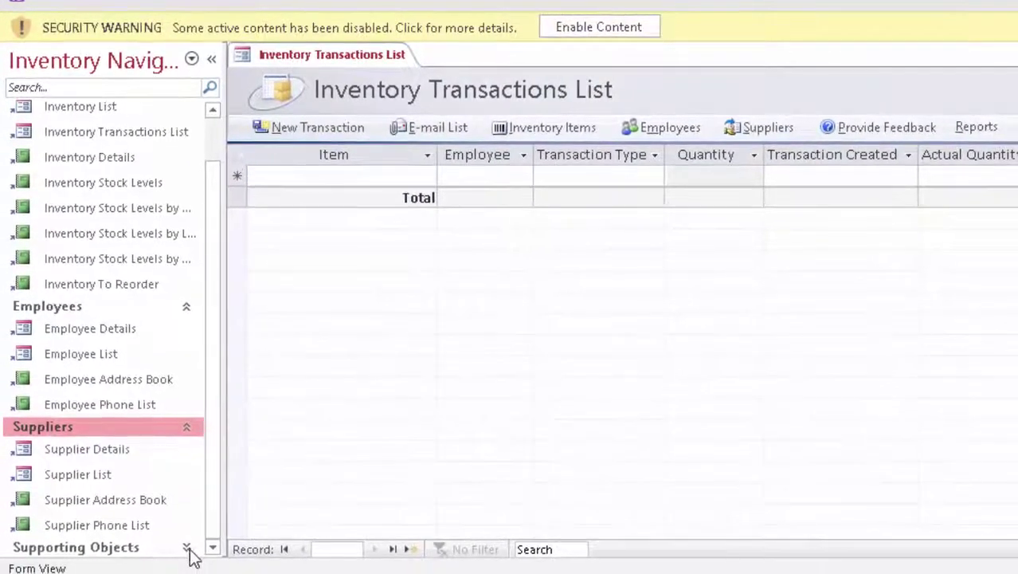
pyautogui.click(190, 560)
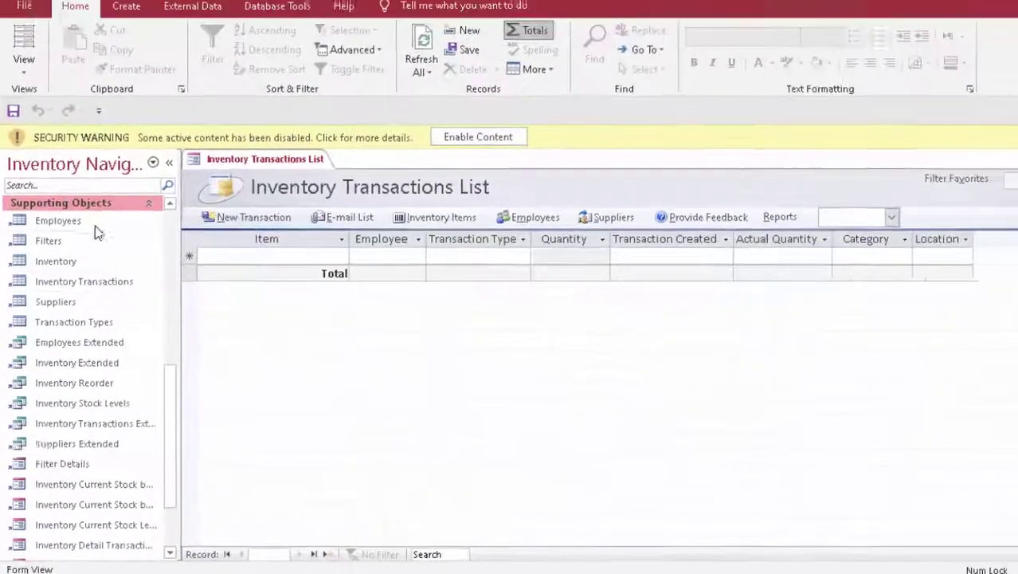
pyautogui.click(128, 342)
# Open the Employees table, tab through its new record, then open the Filters table.
pyautogui.doubleClick(128, 343)
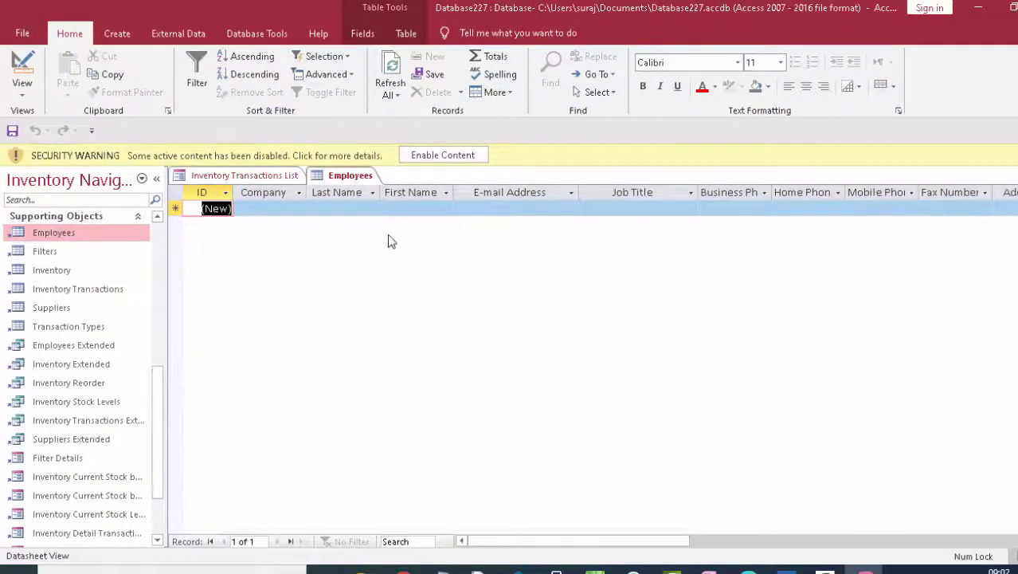
pyautogui.click(279, 209)
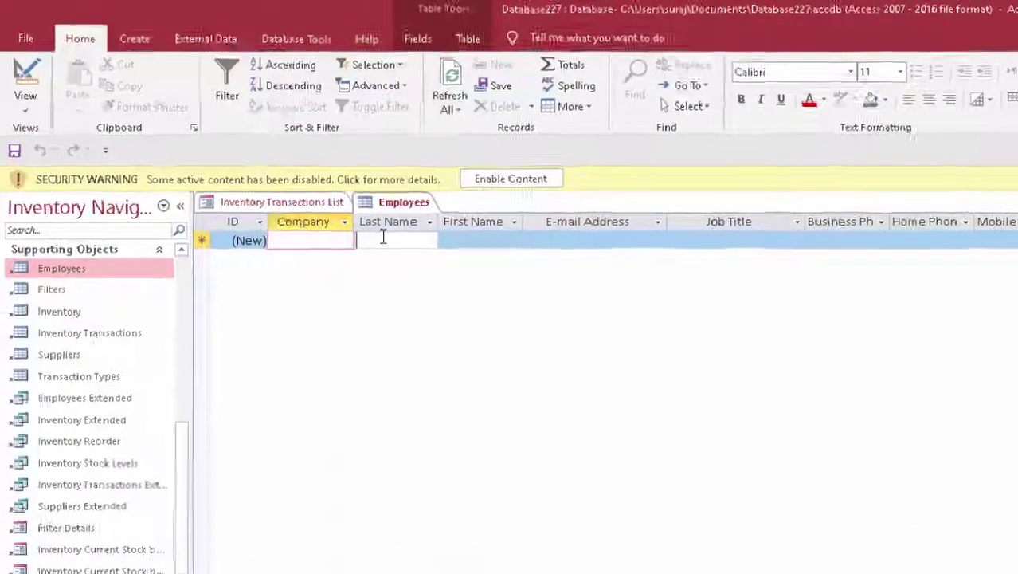
pyautogui.press('Tab')
pyautogui.press('Tab')
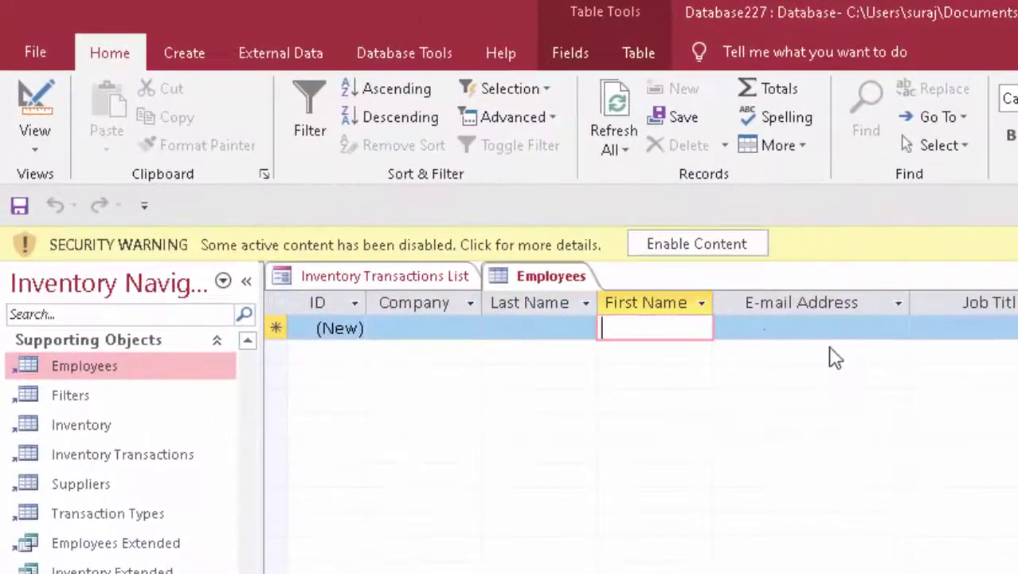
pyautogui.press('Tab')
pyautogui.press('Tab')
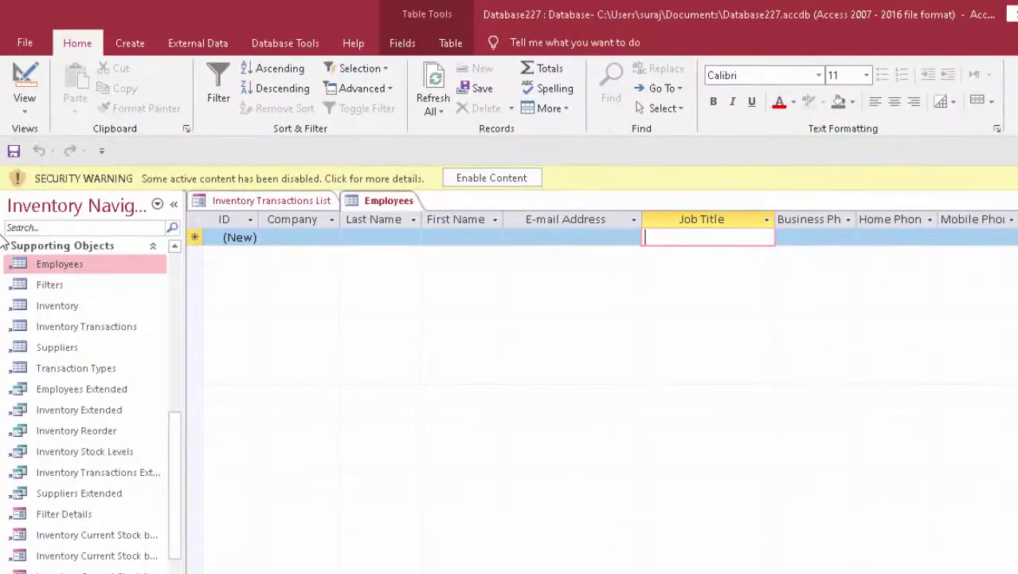
pyautogui.doubleClick(35, 287)
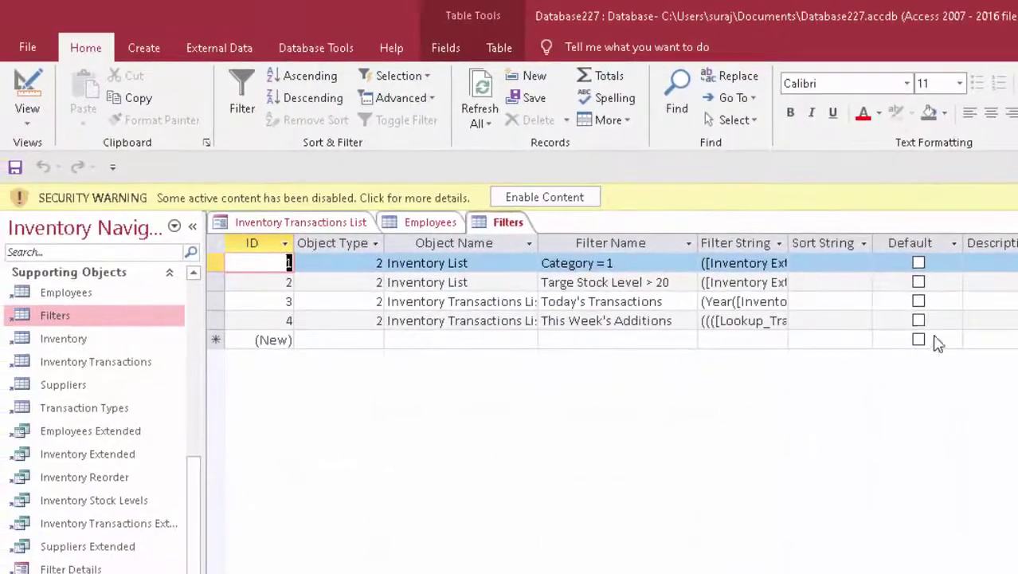
# Open the Inventory table and check the Category, Location and Supplier dropdown choices, picking none.
pyautogui.doubleClick(89, 346)
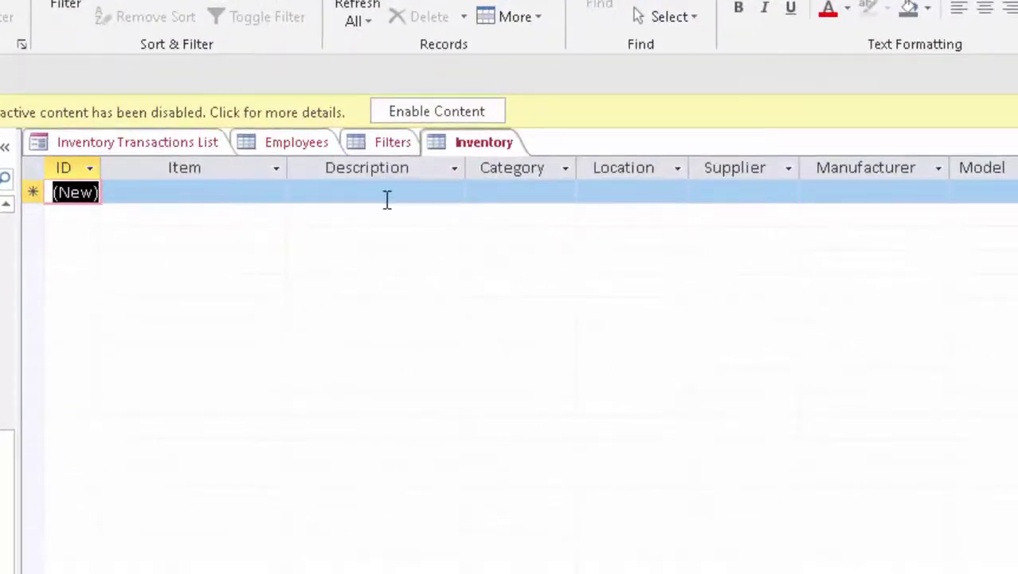
pyautogui.click(504, 188)
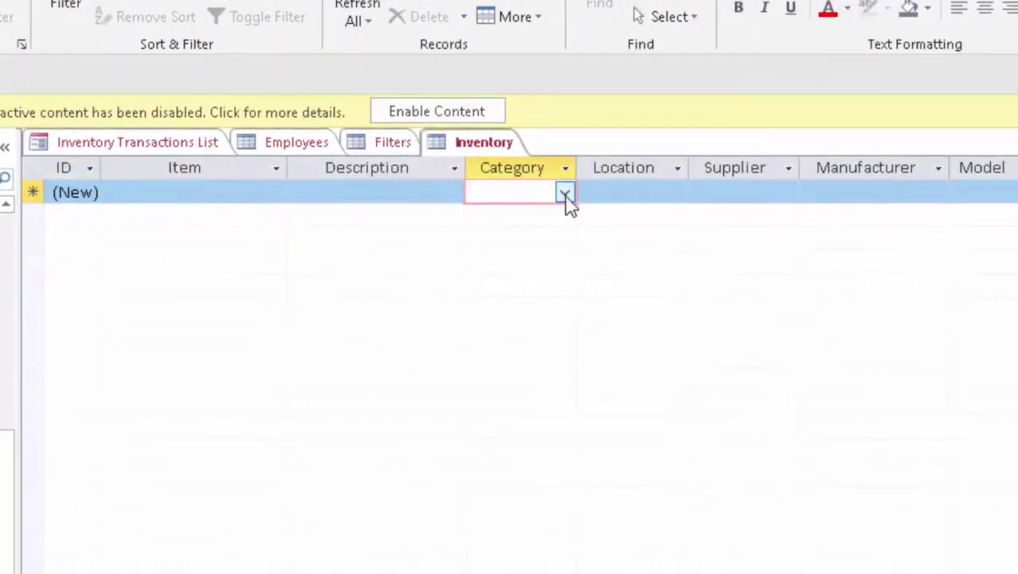
pyautogui.click(564, 194)
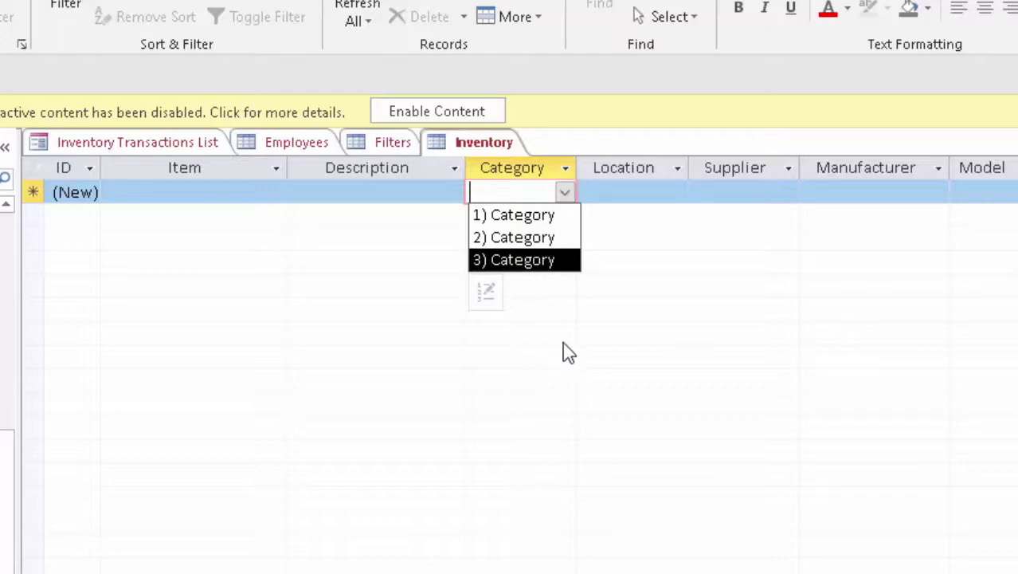
pyautogui.click(557, 368)
pyautogui.click(635, 194)
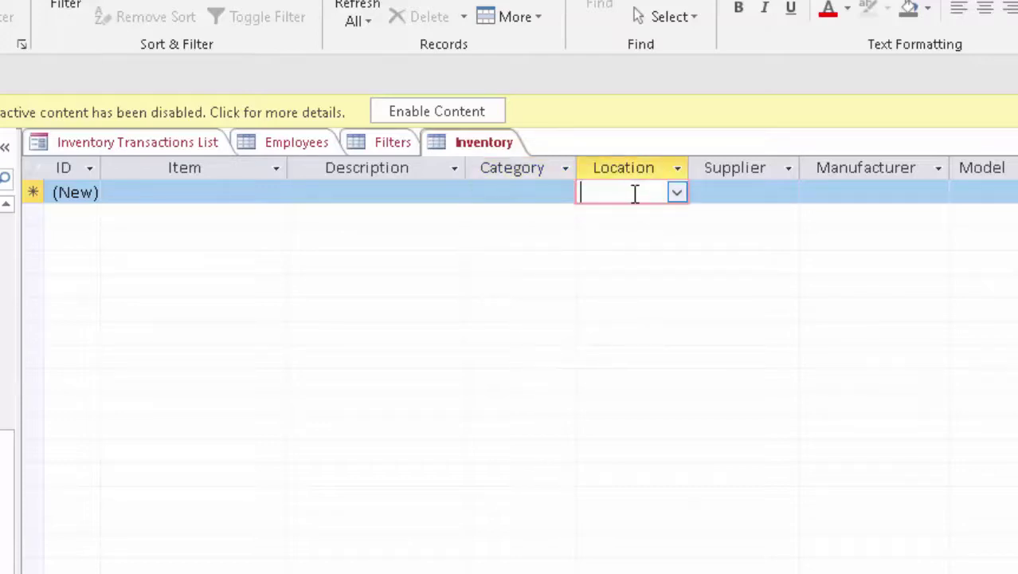
pyautogui.click(676, 195)
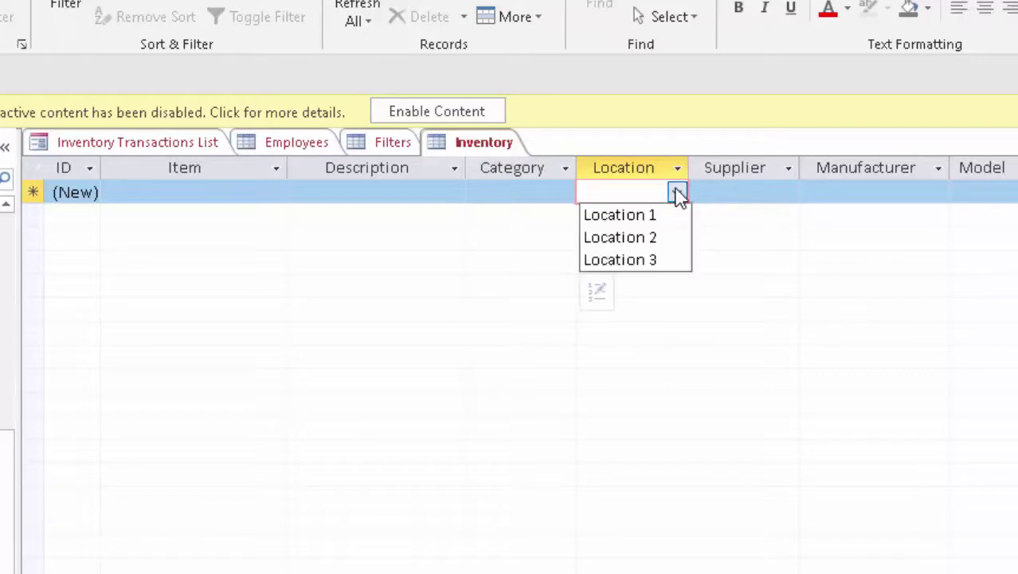
pyautogui.click(752, 193)
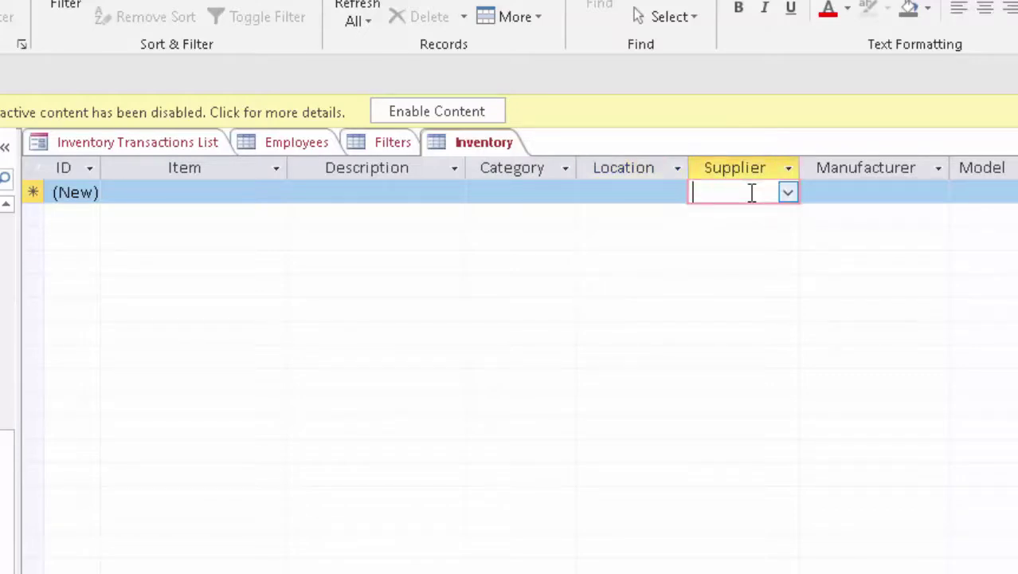
pyautogui.click(789, 194)
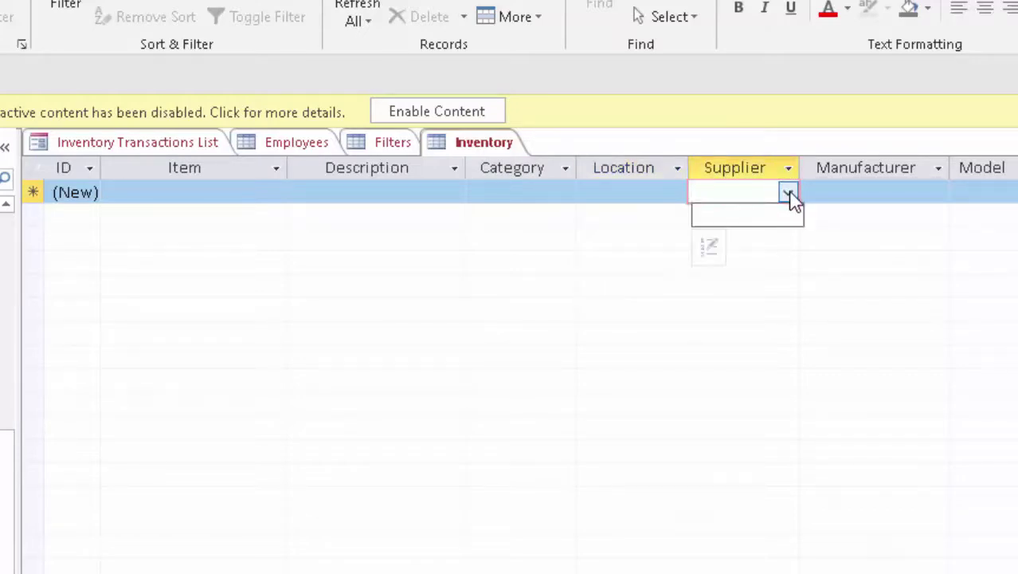
pyautogui.click(831, 197)
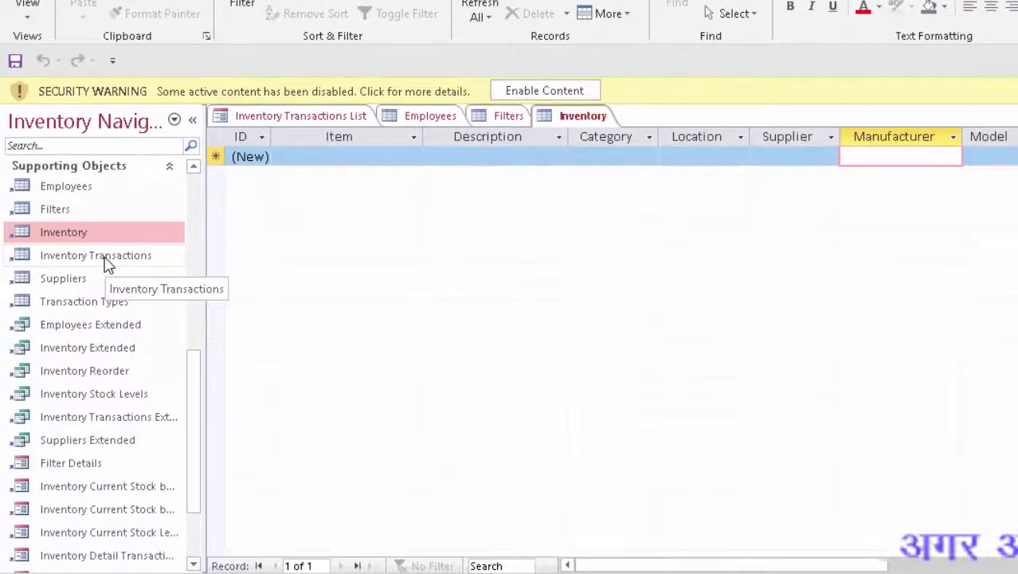
# Open Inventory Transactions and show the Transaction Type choices: Addition, Removal, Shrinkage.
pyautogui.doubleClick(108, 264)
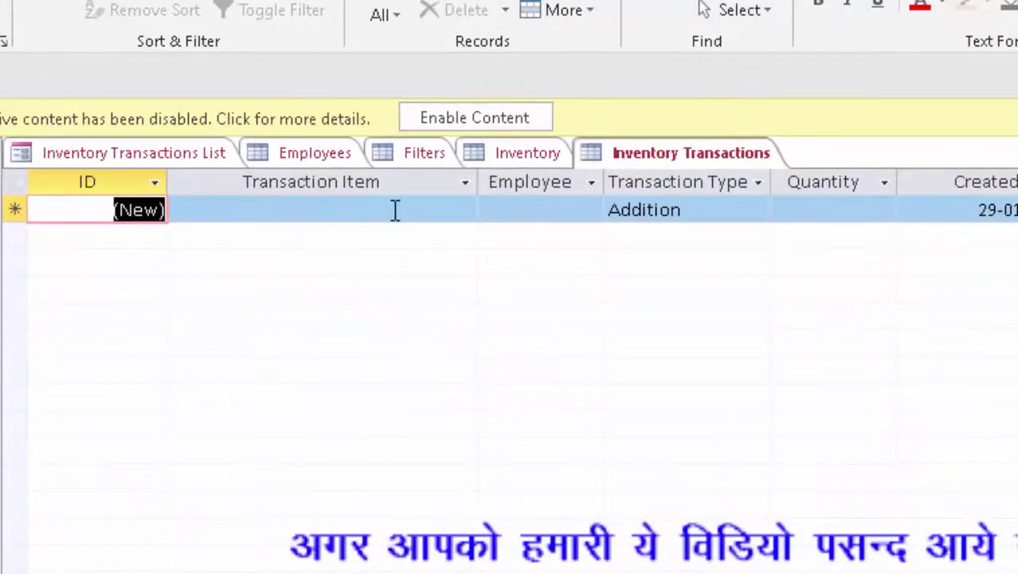
pyautogui.click(344, 210)
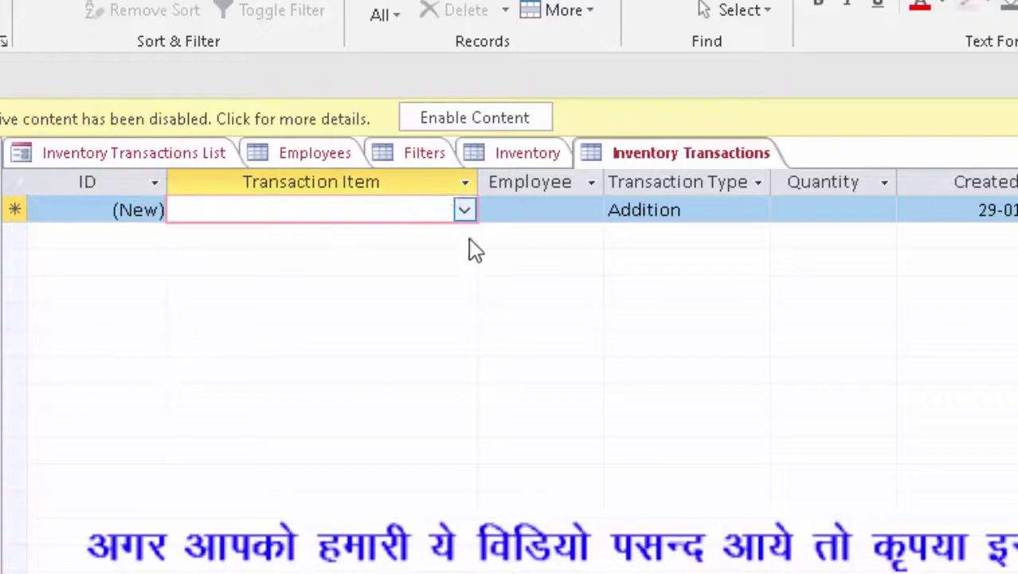
pyautogui.click(573, 213)
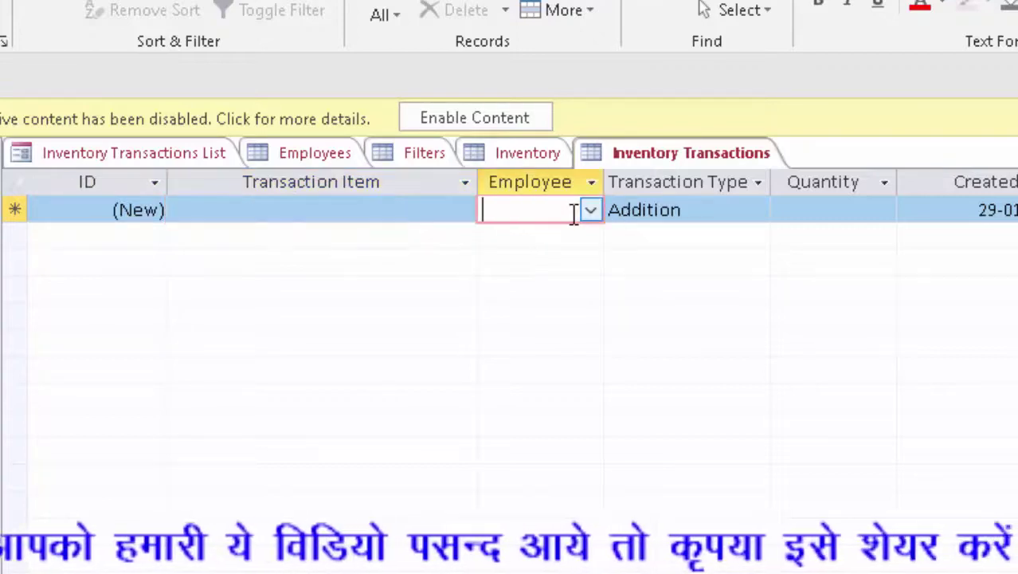
pyautogui.click(709, 206)
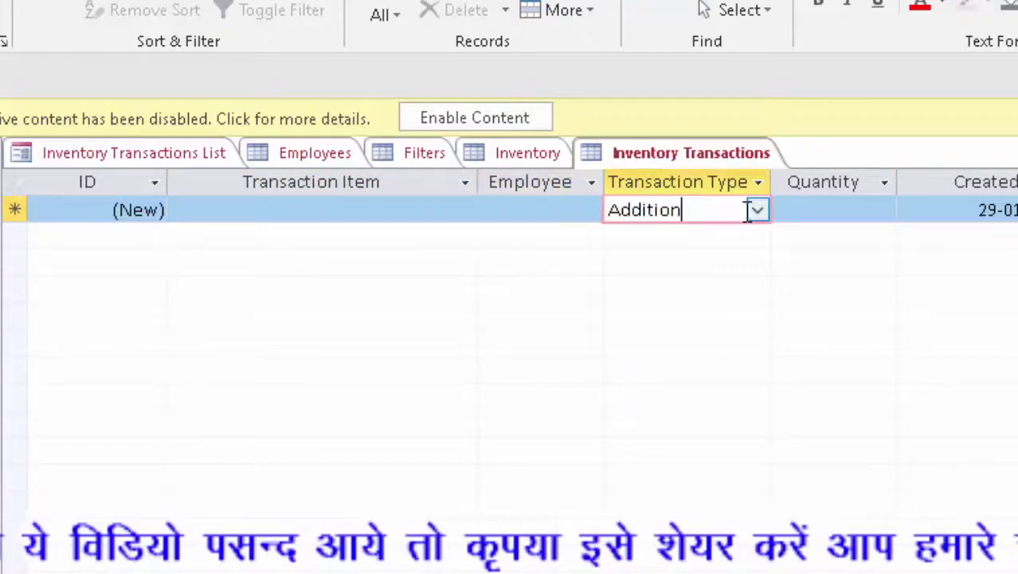
pyautogui.click(756, 210)
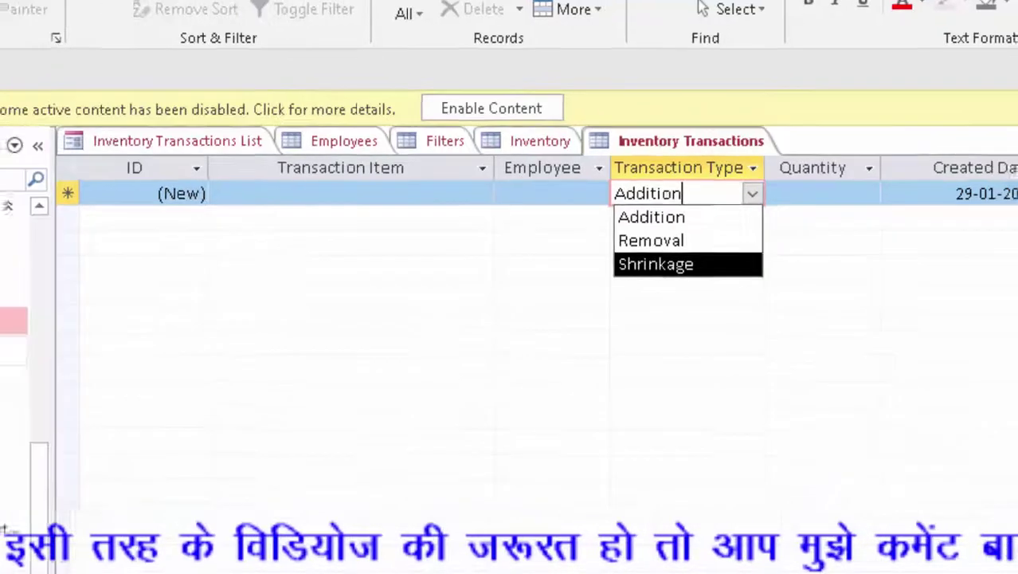
# Open the Suppliers and Transaction Types tables and the Employees Extended query.
pyautogui.click(80, 270)
pyautogui.doubleClick(80, 271)
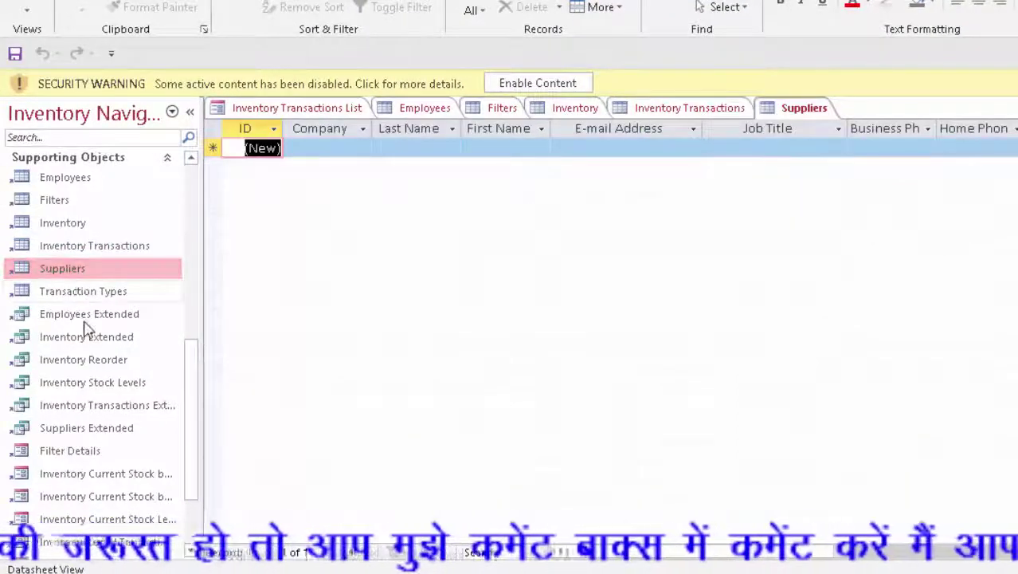
pyautogui.doubleClick(91, 293)
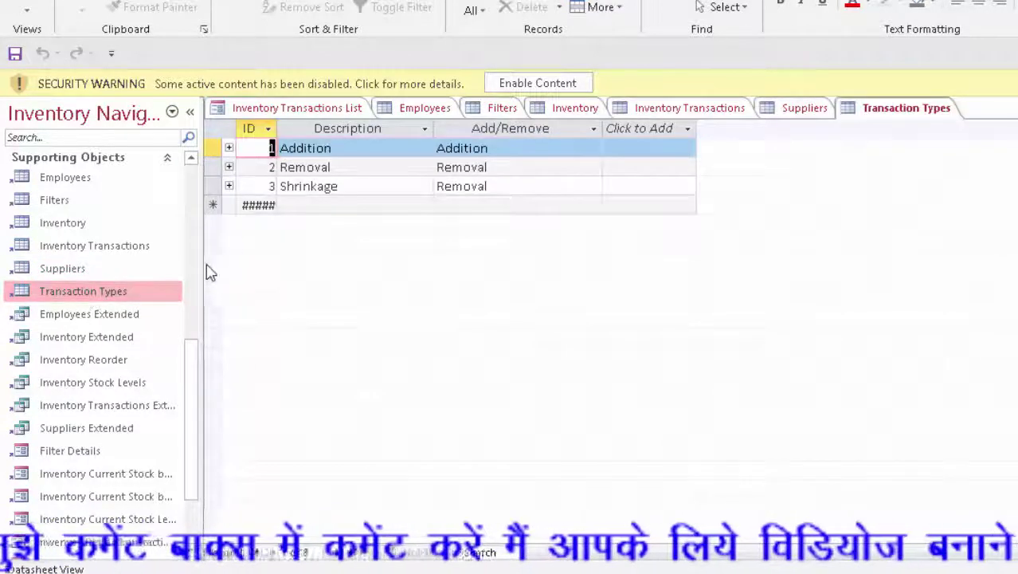
pyautogui.doubleClick(102, 314)
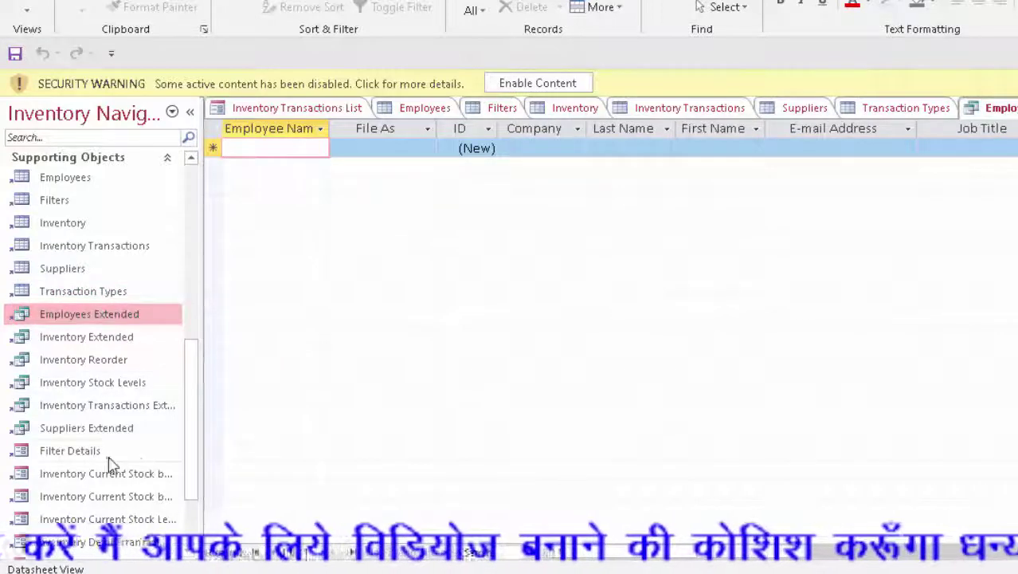
pyautogui.scroll(-1, 135, 501)
pyautogui.scroll(-2, 135, 502)
pyautogui.scroll(-1, 118, 488)
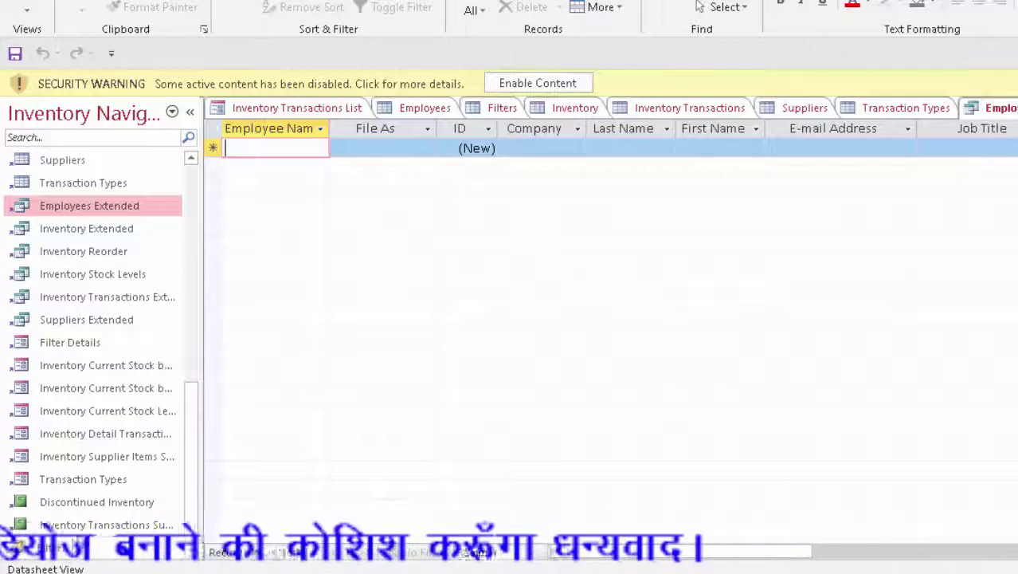
pyautogui.click(89, 526)
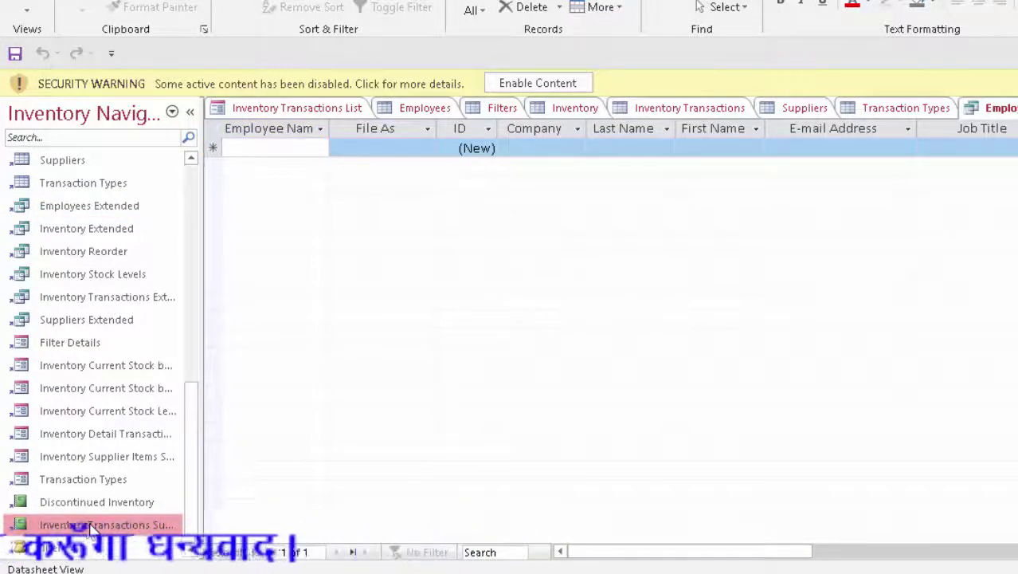
# Open the Inventory Transactions Subreport, showing its empty columns and Current Stock 0.
pyautogui.doubleClick(92, 526)
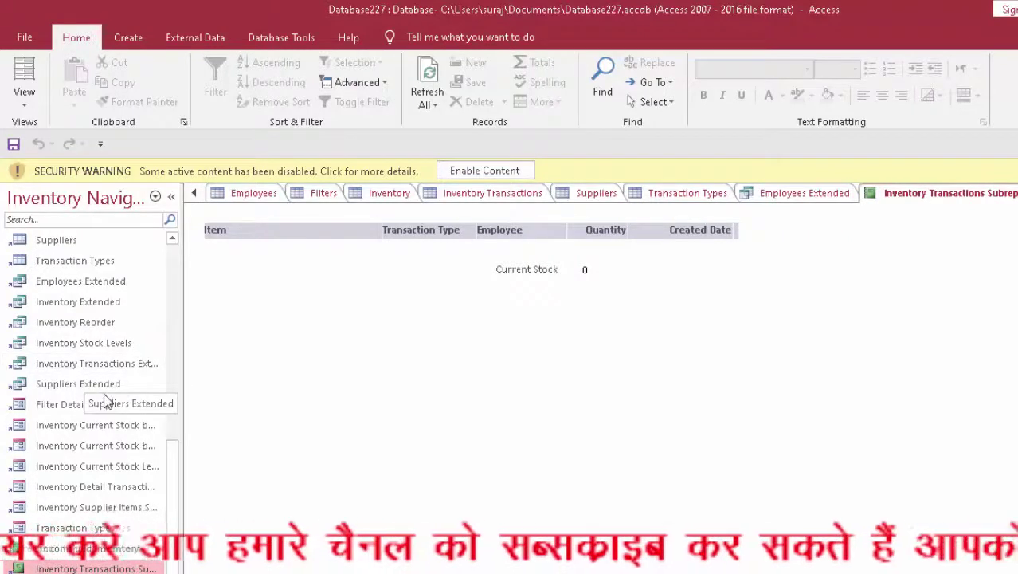
# Enable the database's active content, then select the Item cell of the new transaction row.
pyautogui.click(502, 170)
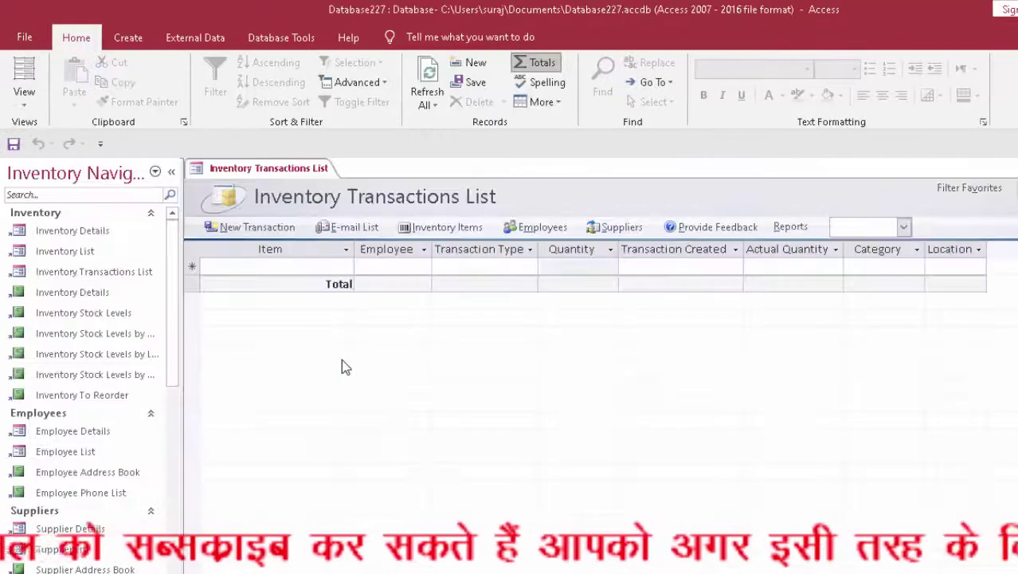
pyautogui.click(288, 267)
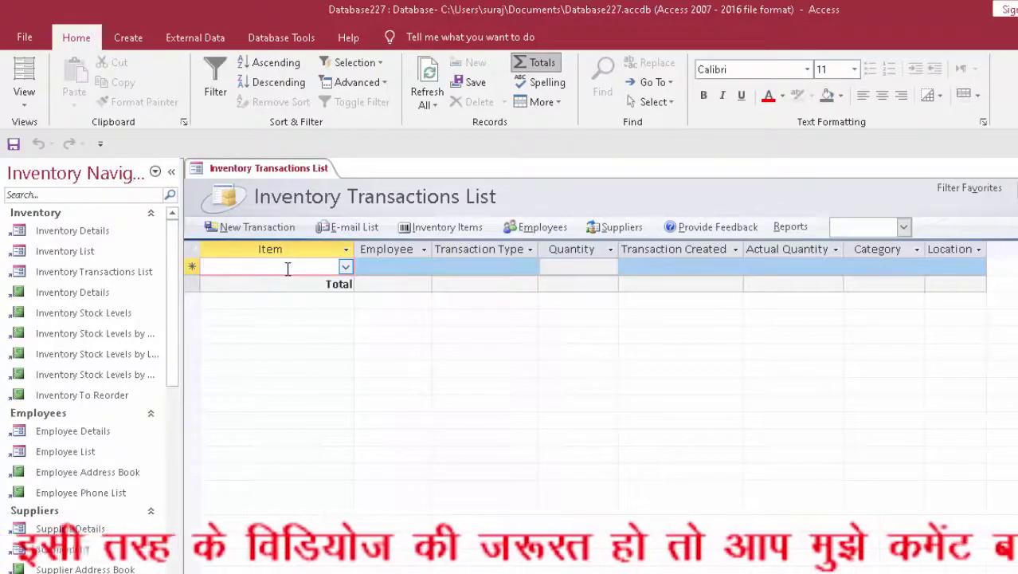